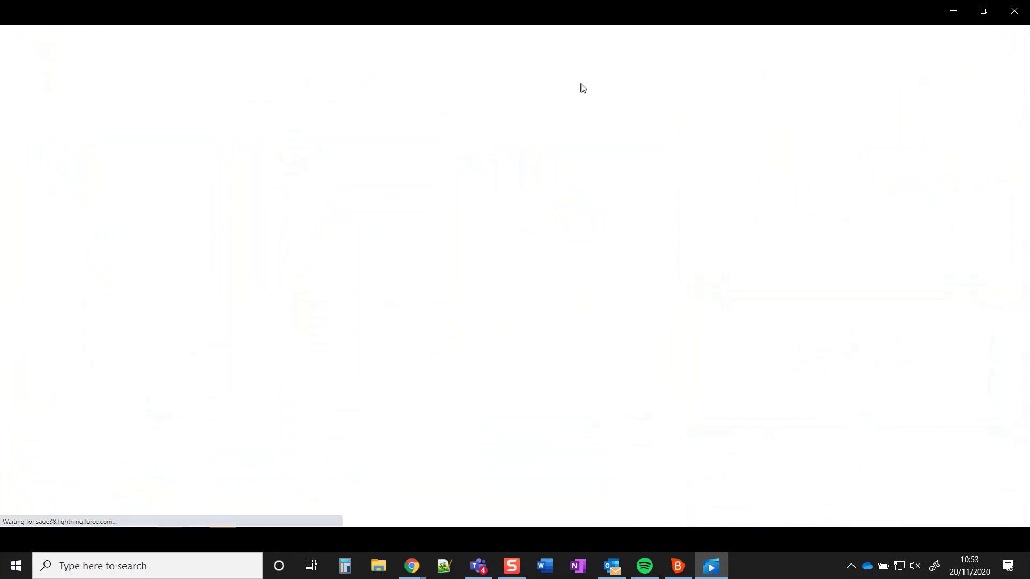
- Assign the new Reason picklist value Doctors Appointment to the Absence record type and save it
mouse_move(469, 361)
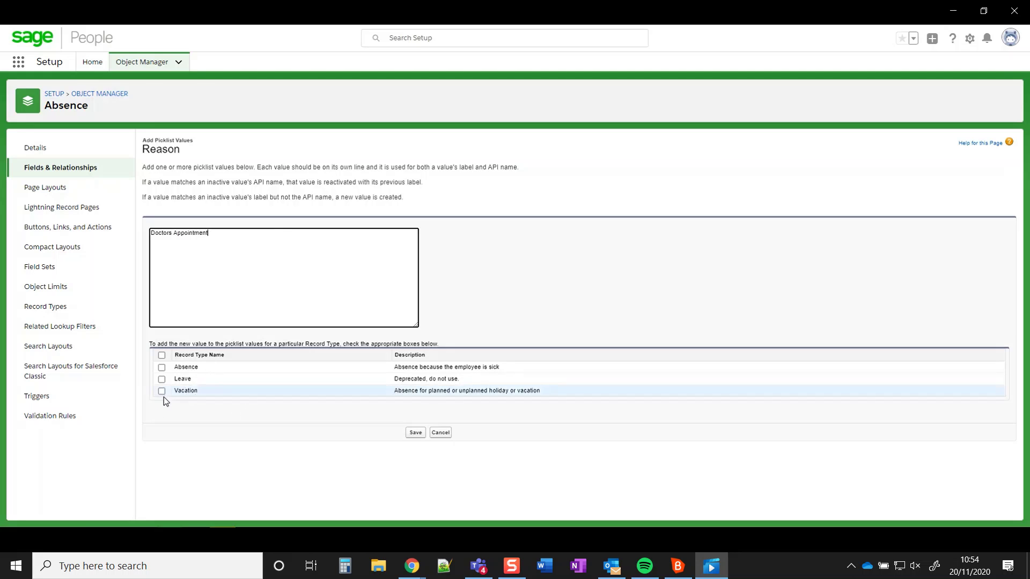
left_click(161, 368)
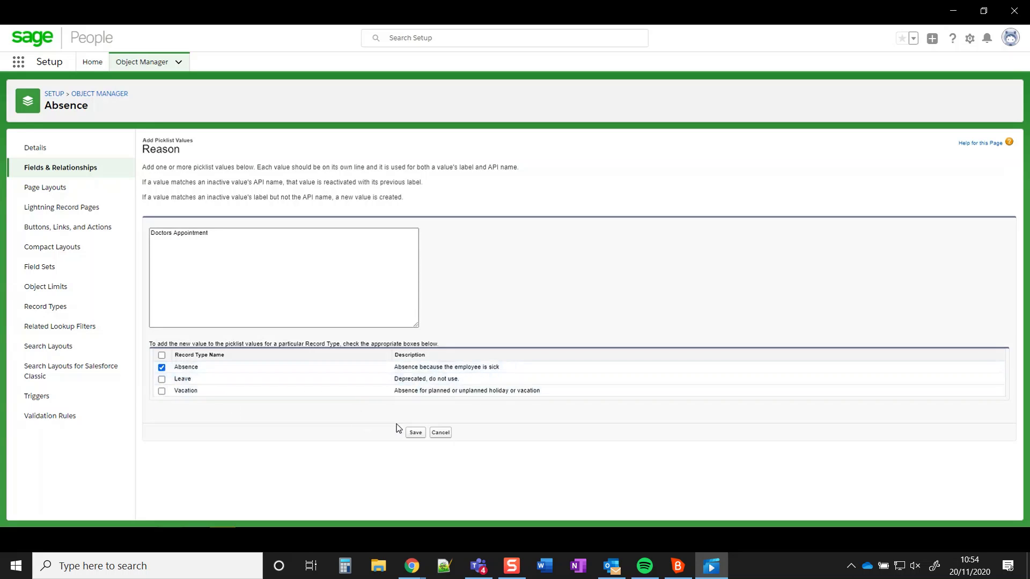
left_click(414, 432)
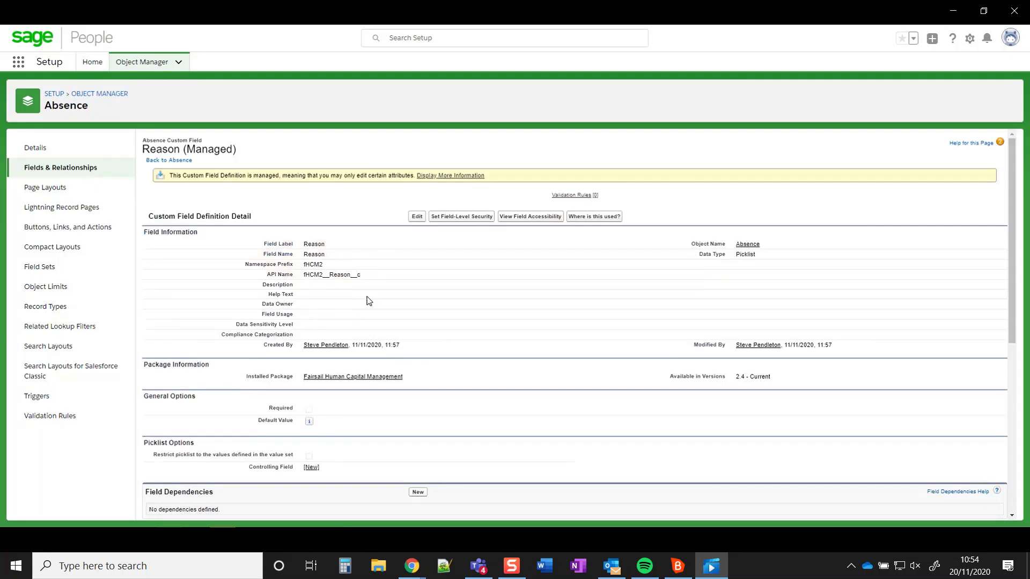
- Open the Reason picklist values of the Absence record type for editing
left_click(63, 310)
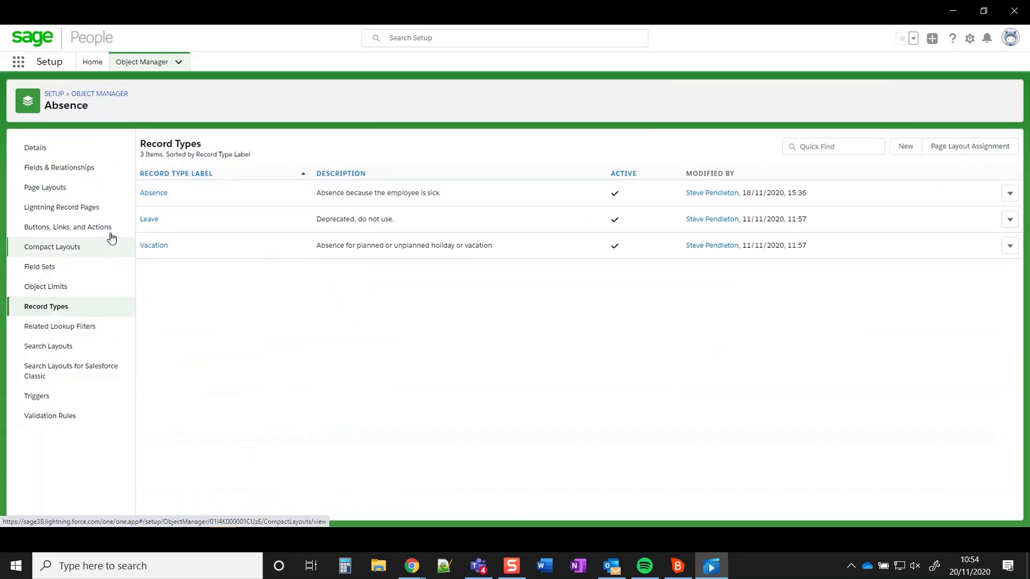
left_click(148, 195)
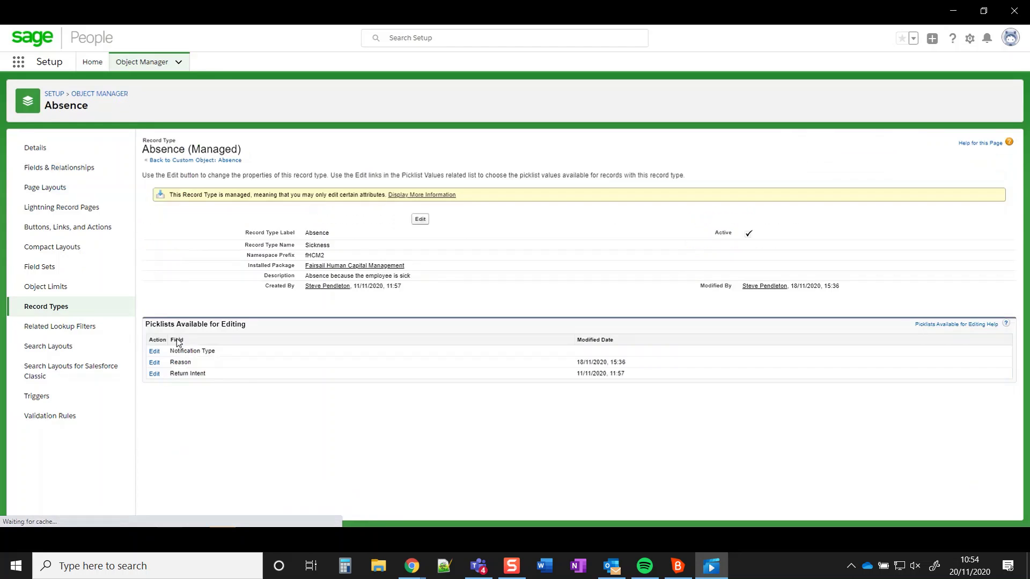
left_click(154, 363)
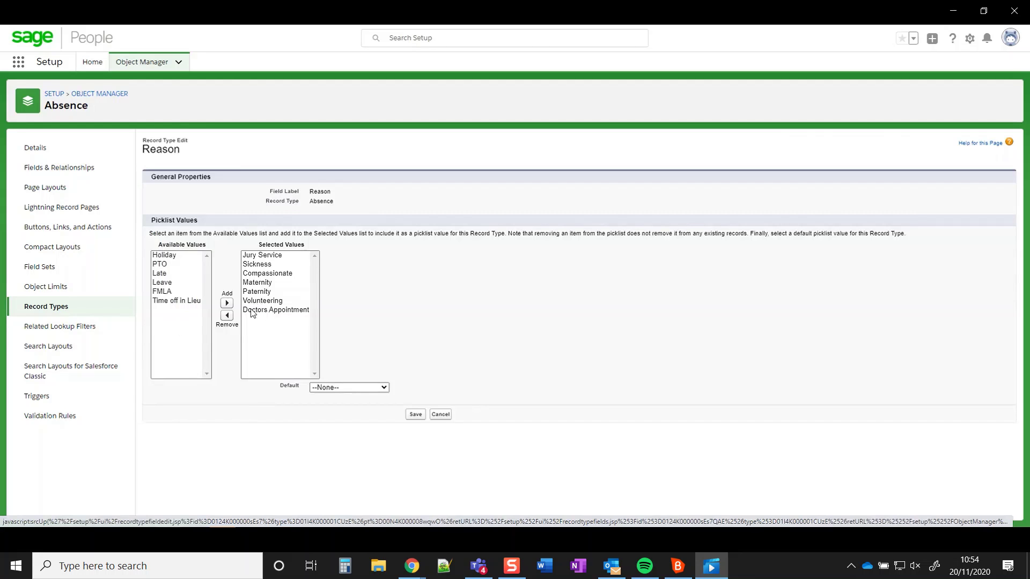
- Remove Doctors Appointment from the selected Reason values, add it back, and save the picklist
left_click(254, 309)
left_click(228, 316)
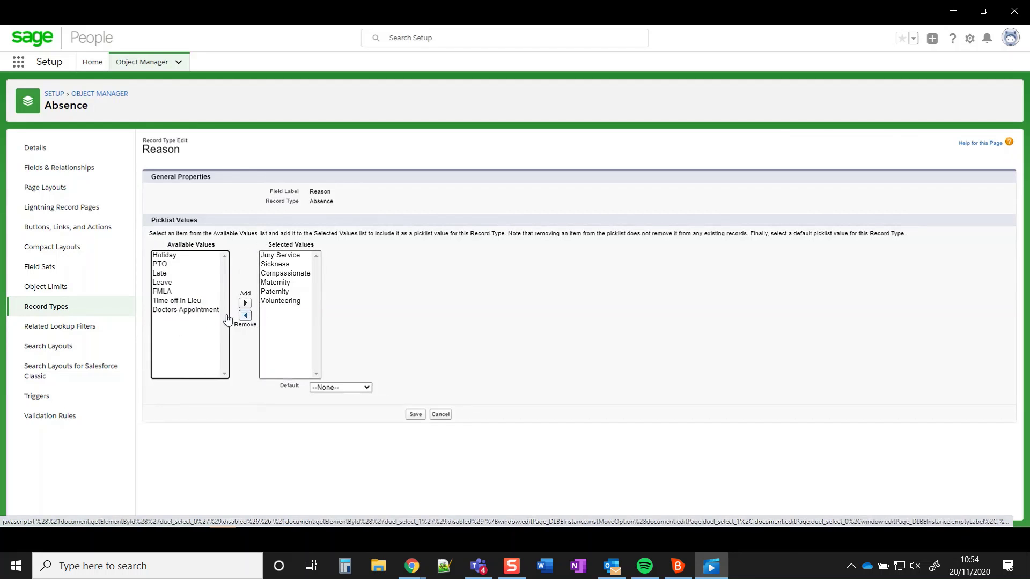
left_click(245, 305)
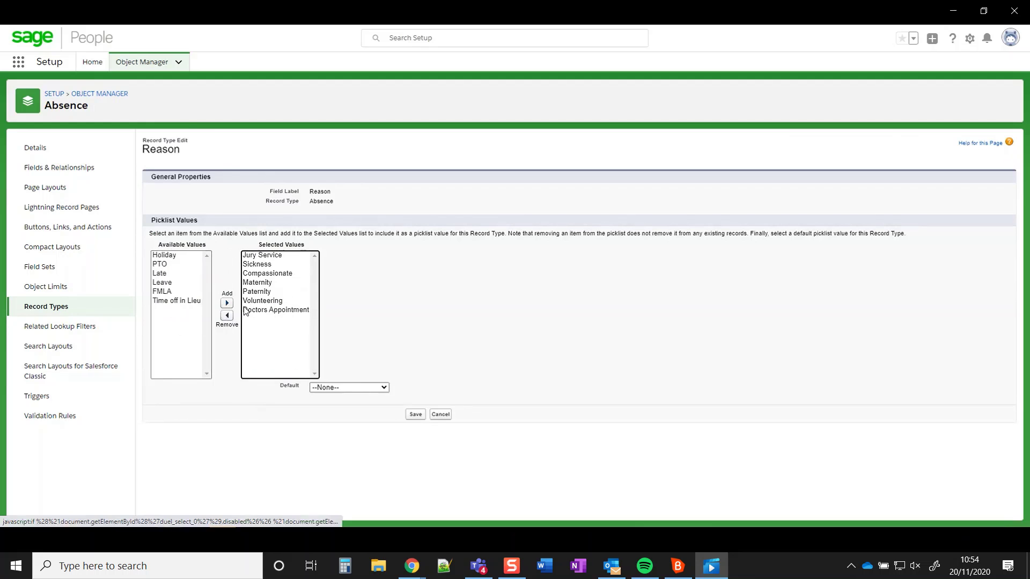
left_click(418, 416)
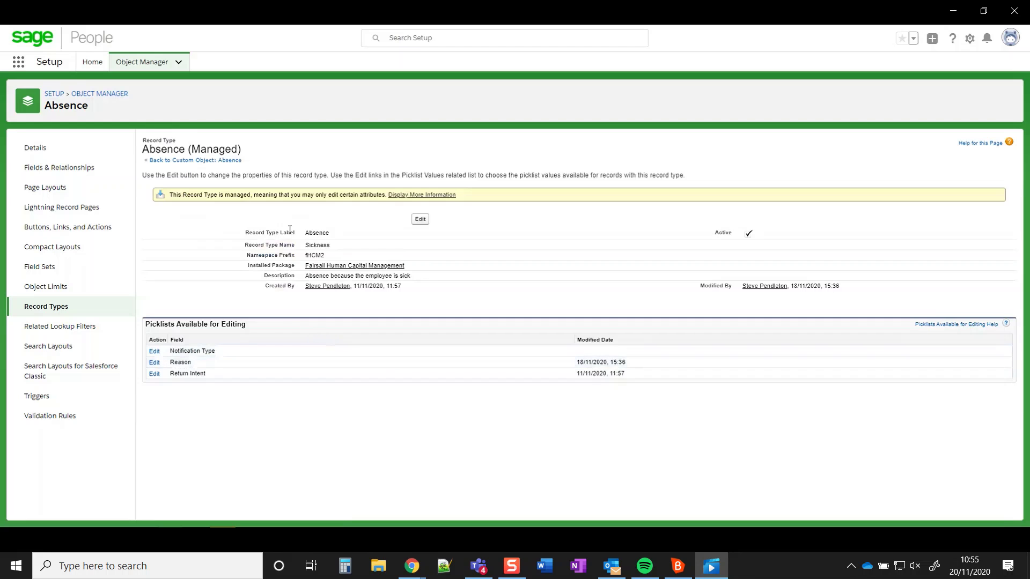
- Find Absence Accrual Patterns by searching the available apps and items for "absence", and open the UK Absence pattern
left_click(18, 65)
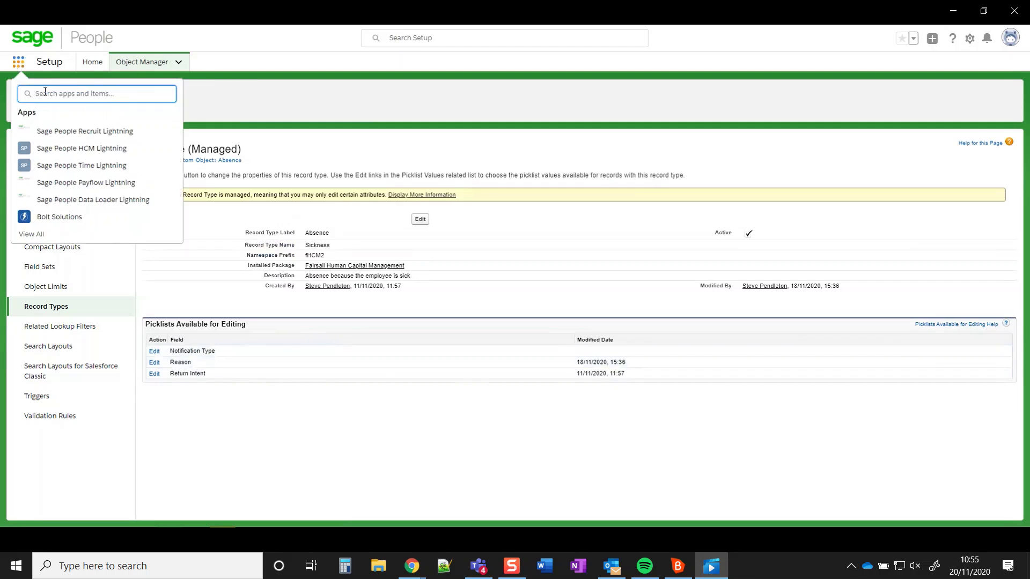
type("absence")
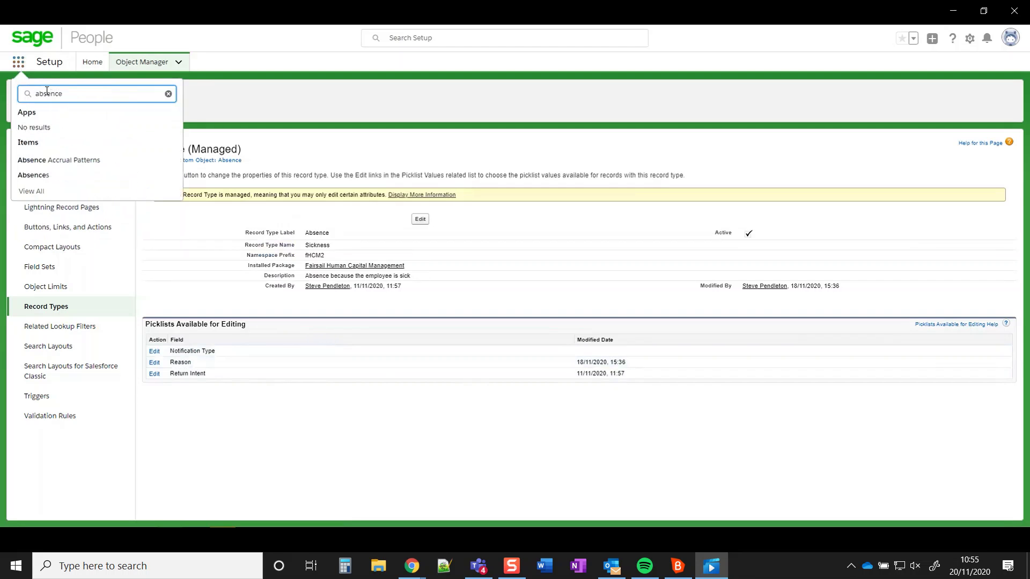
left_click(36, 164)
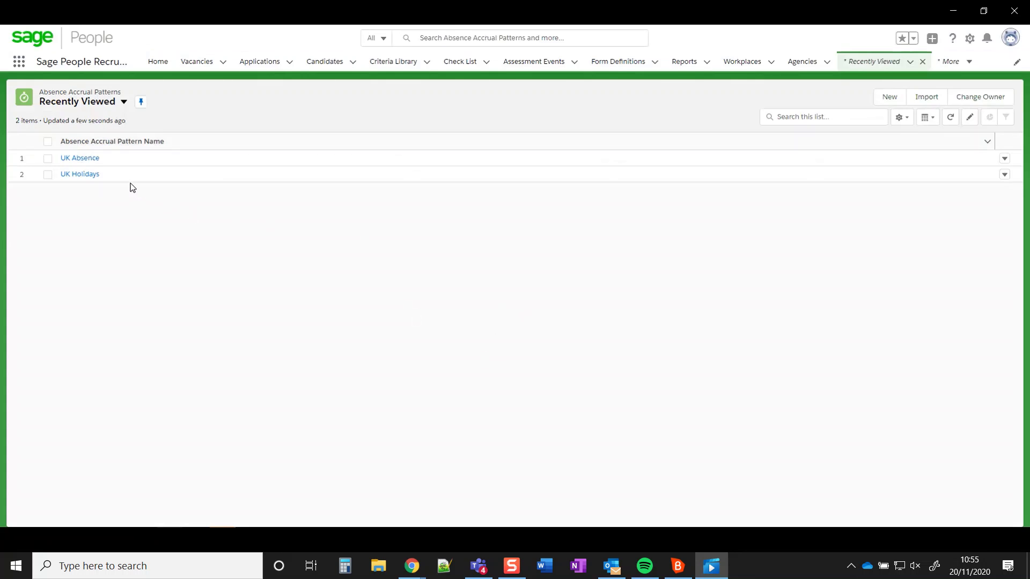
left_click(94, 160)
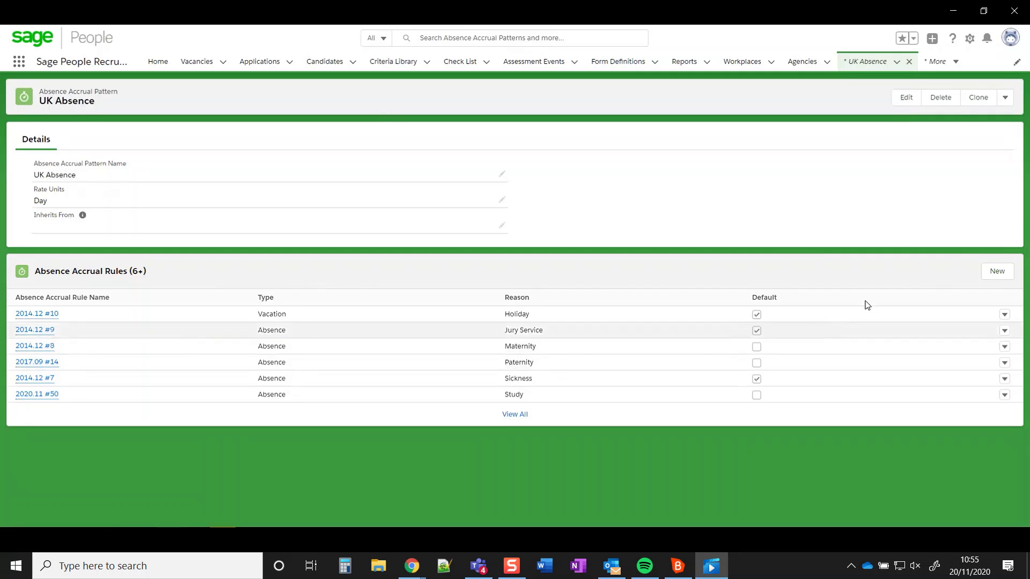
- Start a new absence accrual rule under UK Absence and enter Doctors Appointment as its reason
left_click(980, 271)
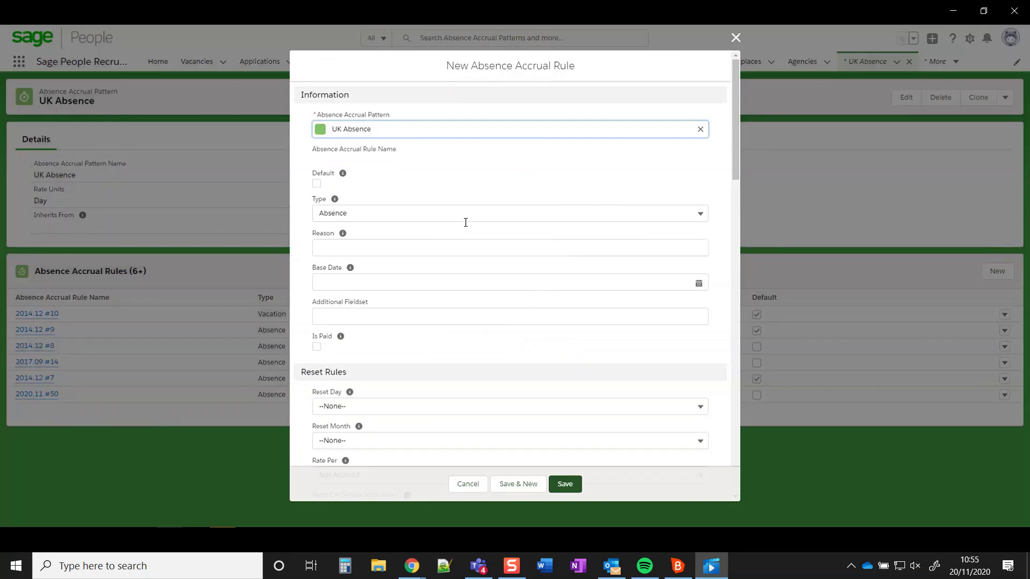
left_click(362, 243)
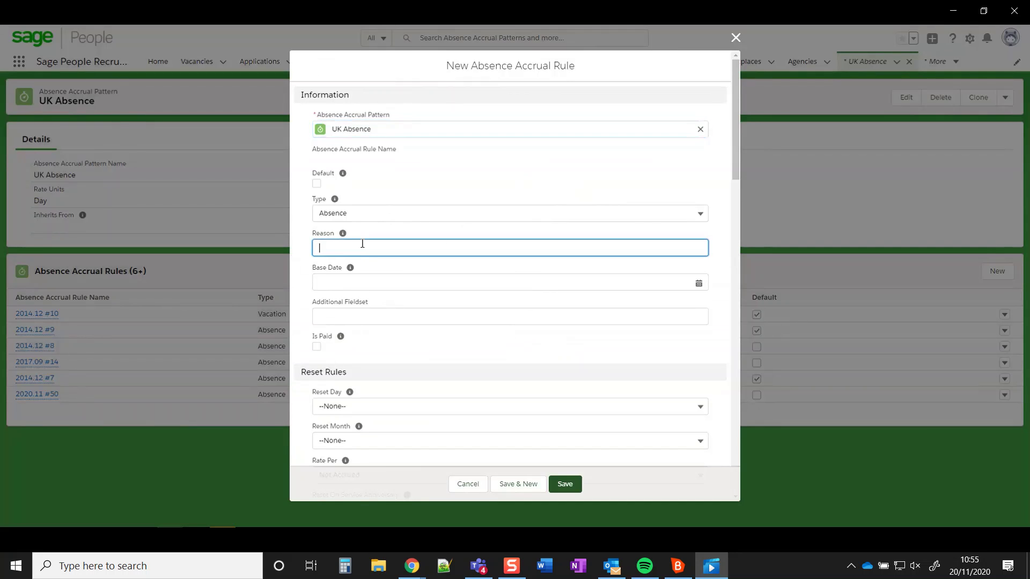
type("Doctors Appointment")
key("BackSpace")
key("BackSpace")
key("BackSpace")
key("BackSpace")
key("BackSpace")
key("BackSpace")
key("BackSpace")
type("pointment")
- Set the new accrual rule's base date to 01/01/1901
left_click(356, 281)
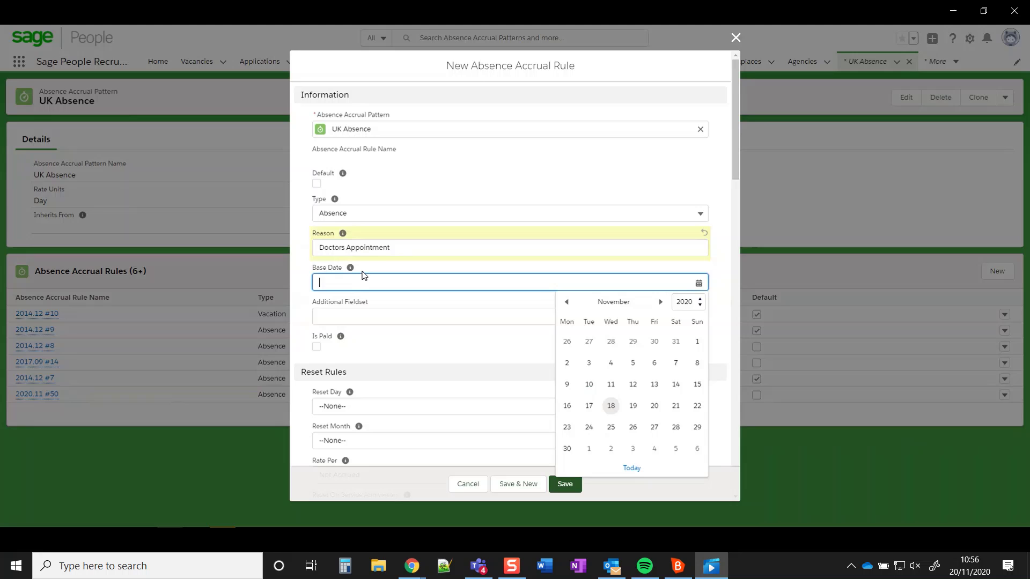
type("01/01/1901")
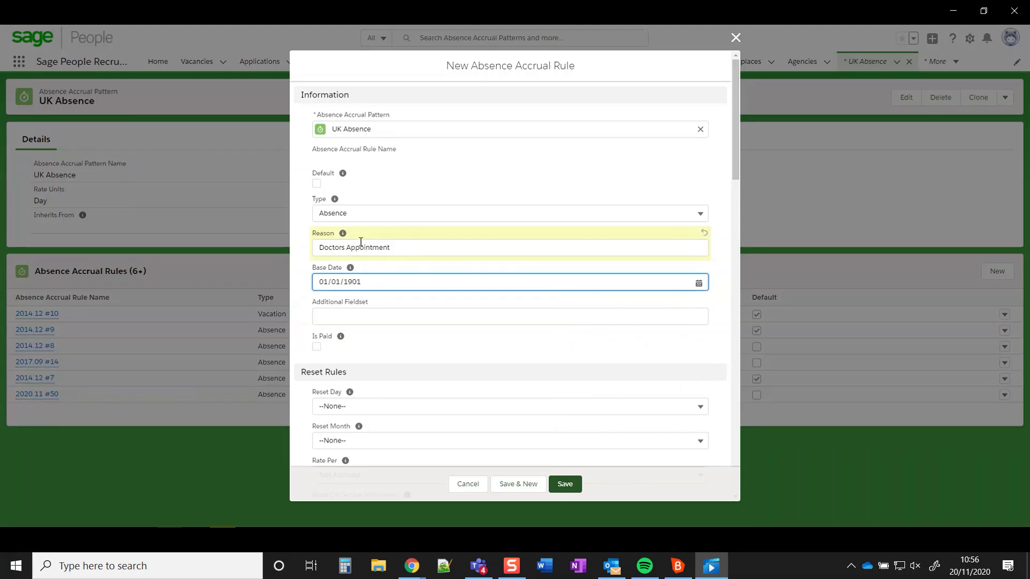
left_click(360, 312)
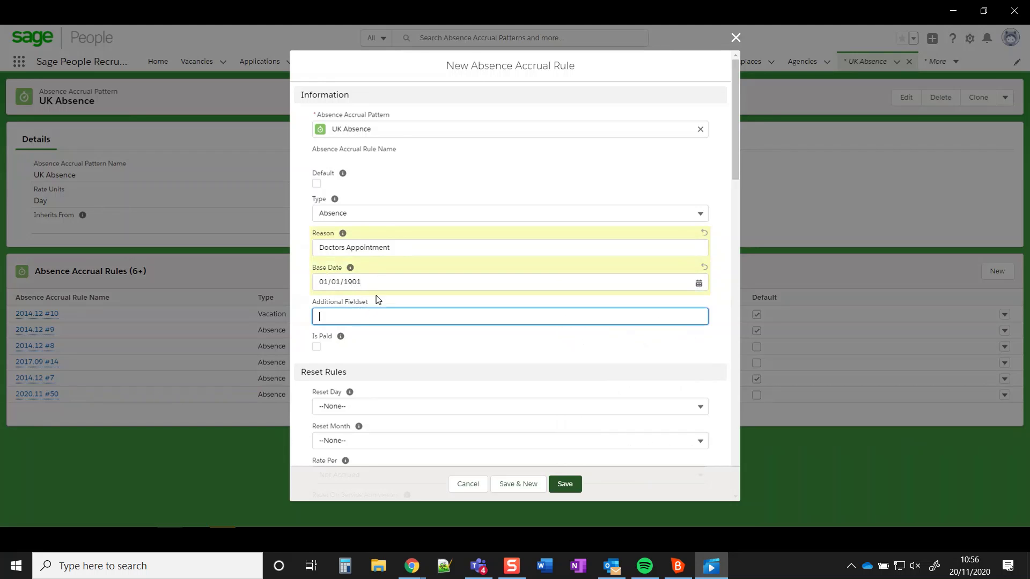
- Set the rule's reset day to 1 and its reset month to Jan
scroll(375, 358, "down", 1)
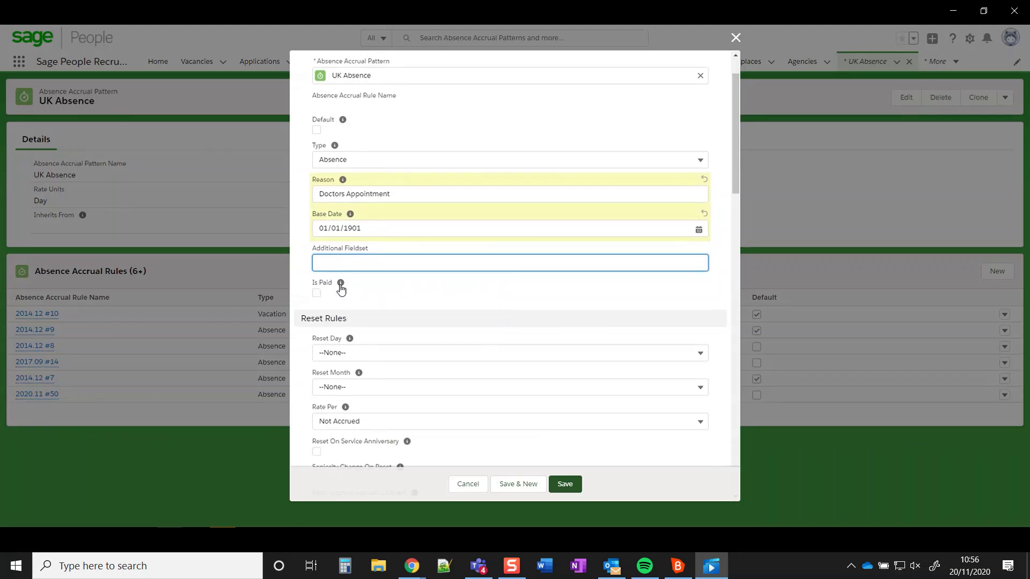
left_click(350, 354)
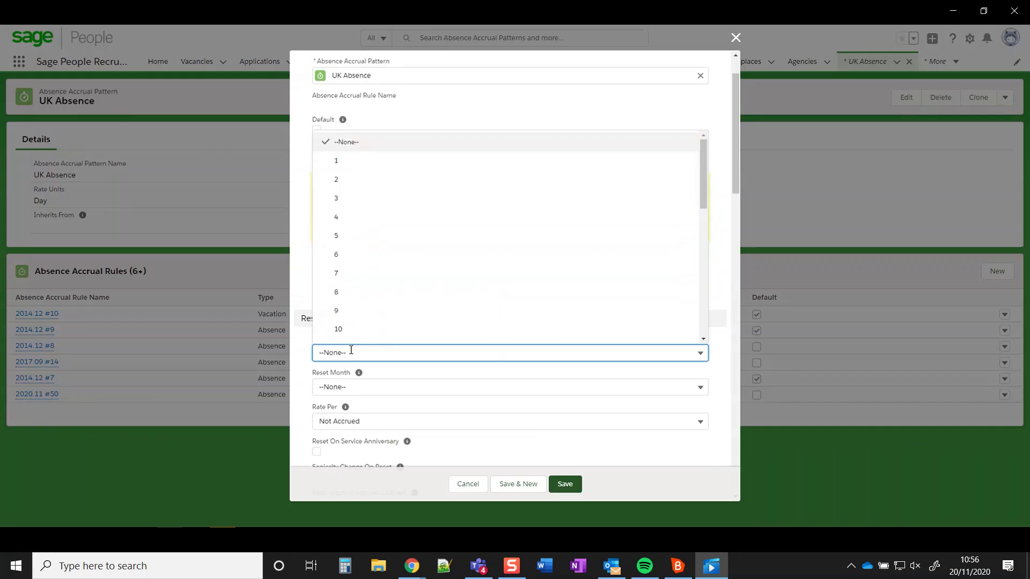
left_click(344, 161)
left_click(369, 387)
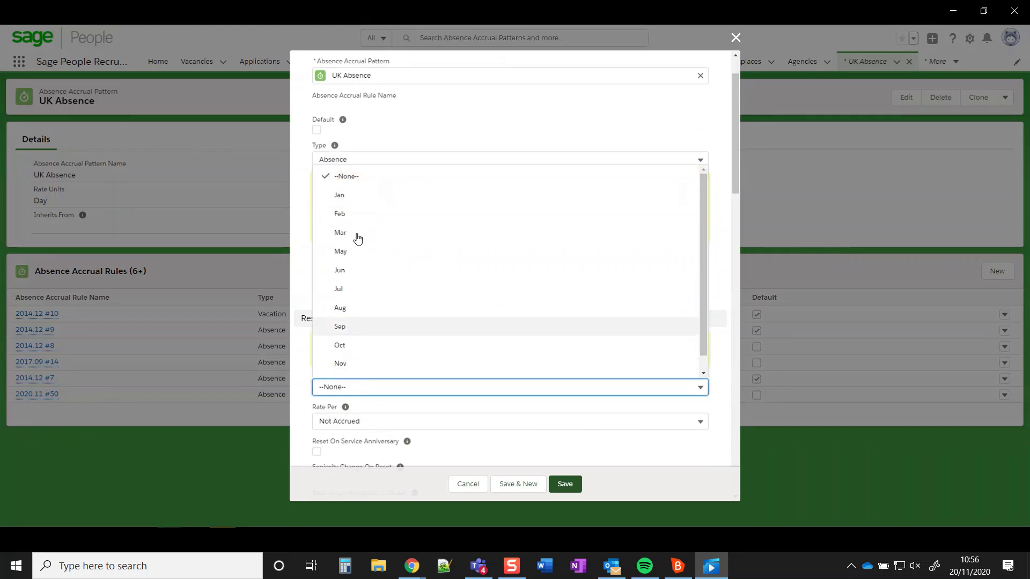
left_click(343, 195)
- Choose Not Accrued as the rule's Rate Per option
scroll(448, 362, "down", 2)
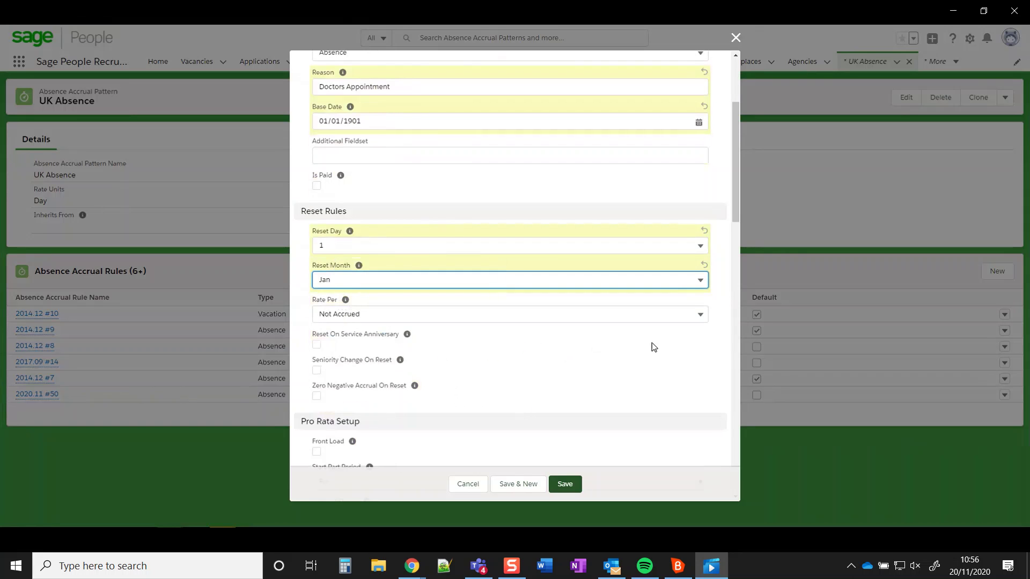
left_click(699, 314)
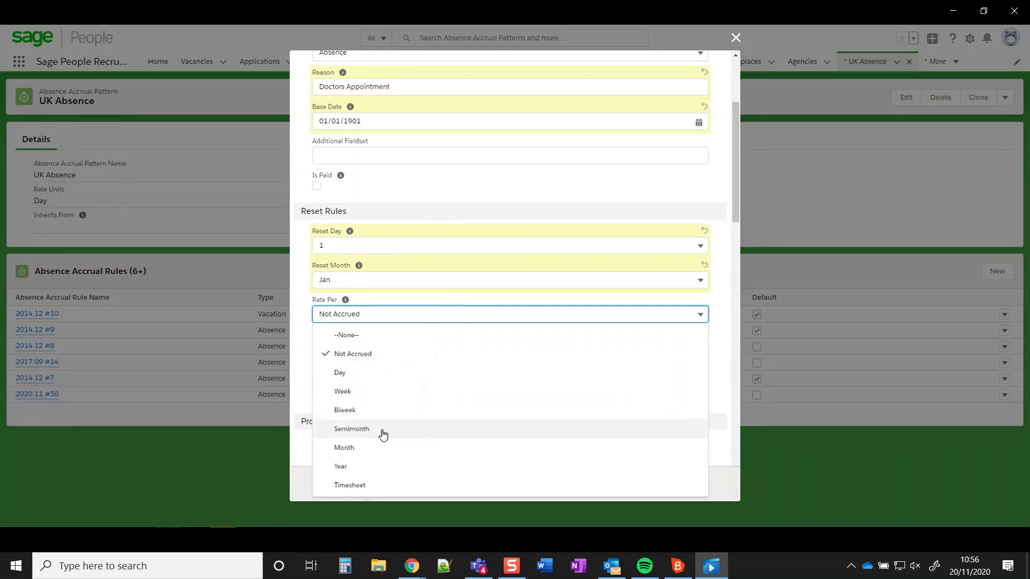
key("Down")
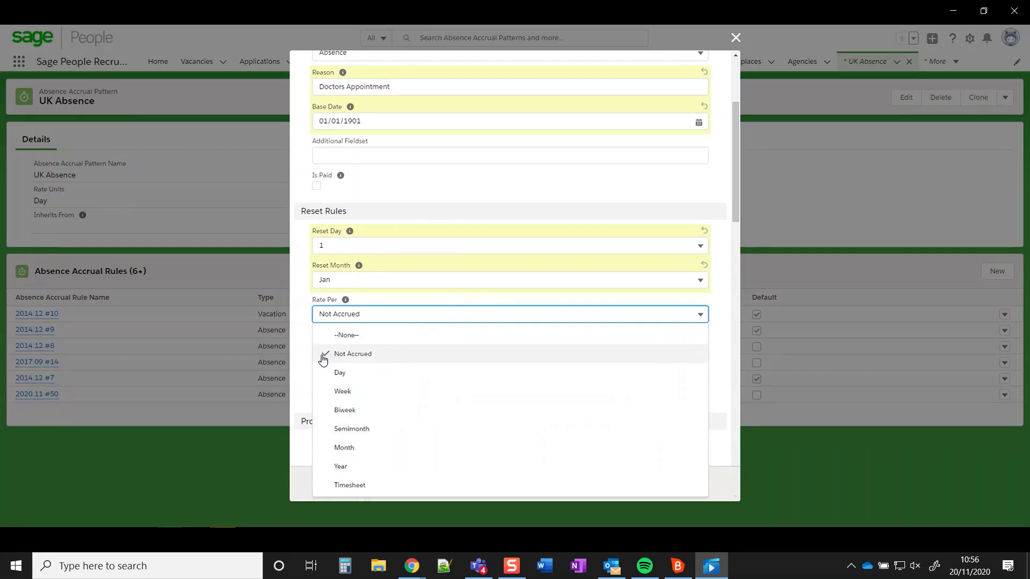
left_click(378, 351)
- Clear the rule's Carry Over Months value
scroll(378, 353, "down", 2)
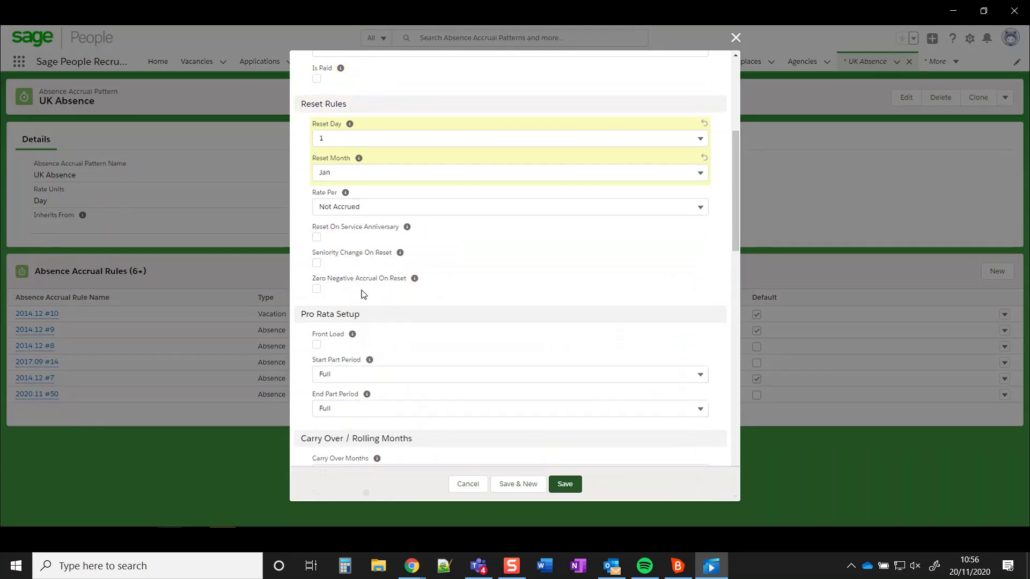
scroll(366, 366, "down", 1)
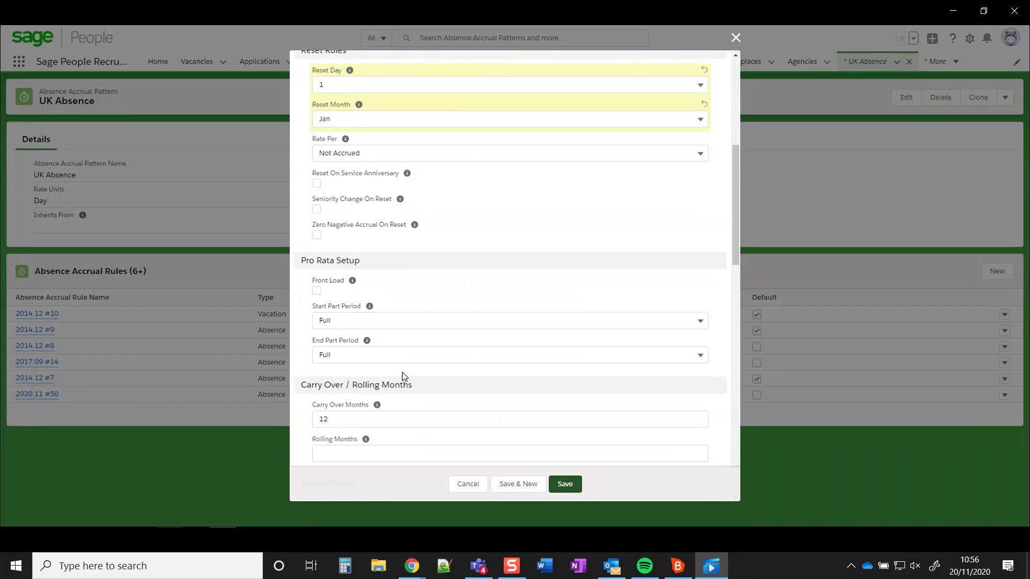
scroll(404, 369, "down", 2)
left_click(336, 313)
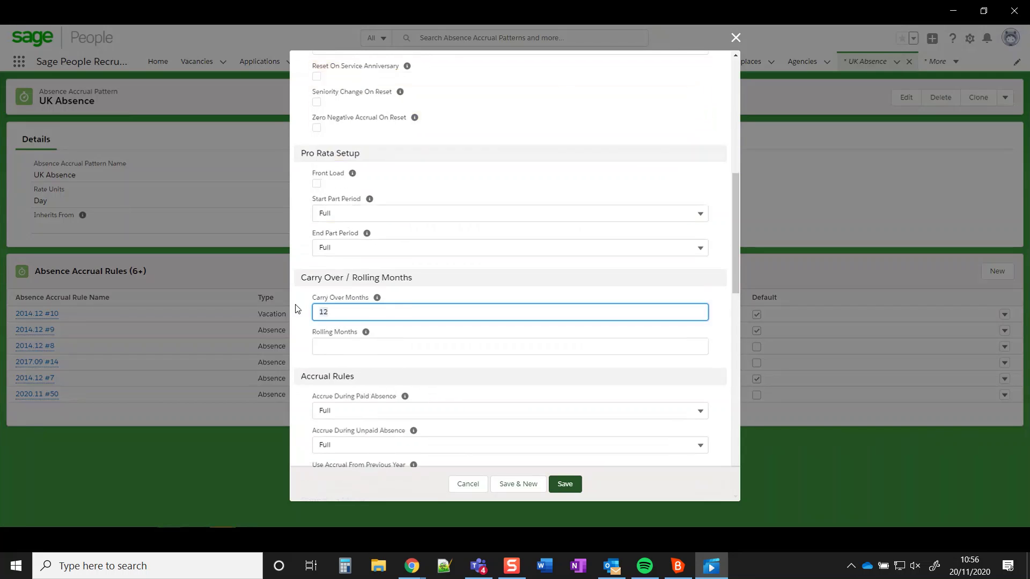
key("BackSpace")
- Review the new rule's accrual, rounding mode, adjustment, display, parental and message settings
scroll(397, 332, "down", 3)
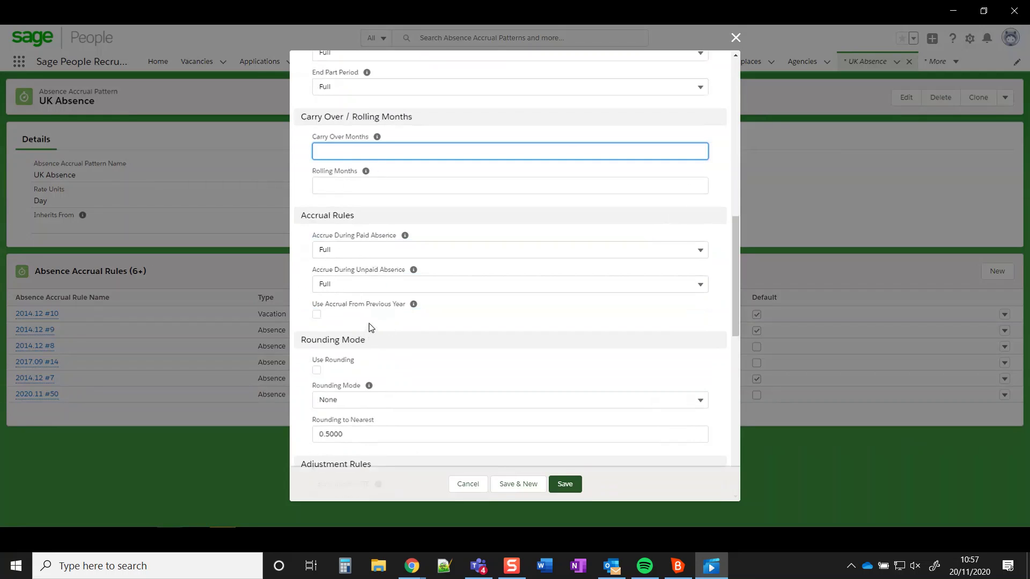
scroll(368, 322, "down", 2)
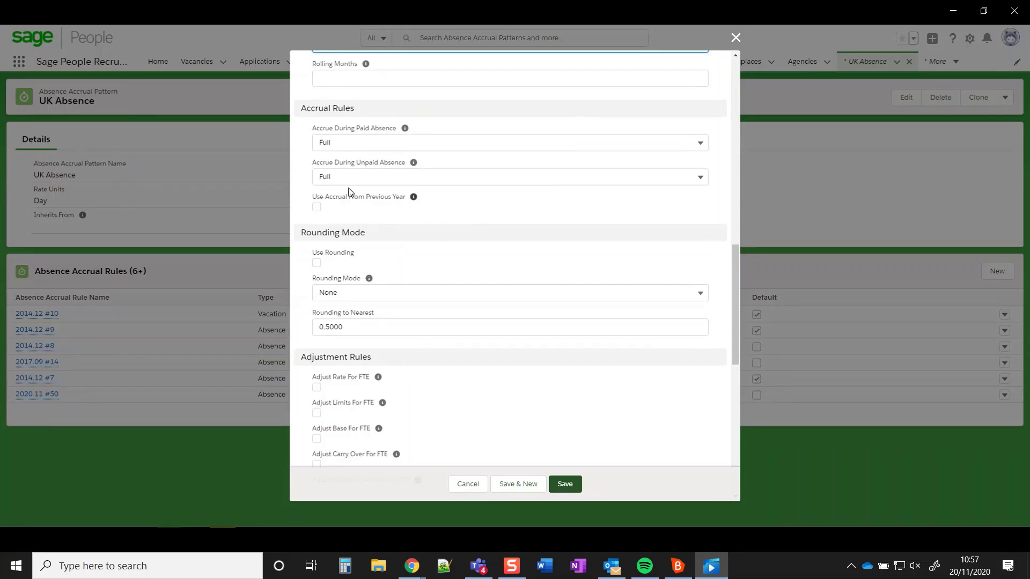
scroll(434, 378, "down", 1)
scroll(435, 378, "up", 1)
left_click(699, 291)
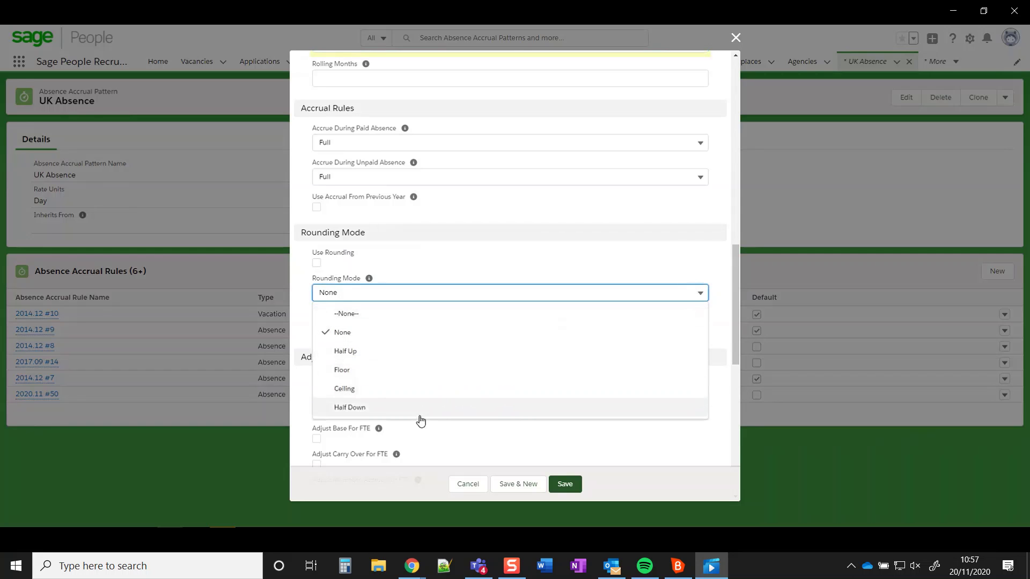
left_click(462, 253)
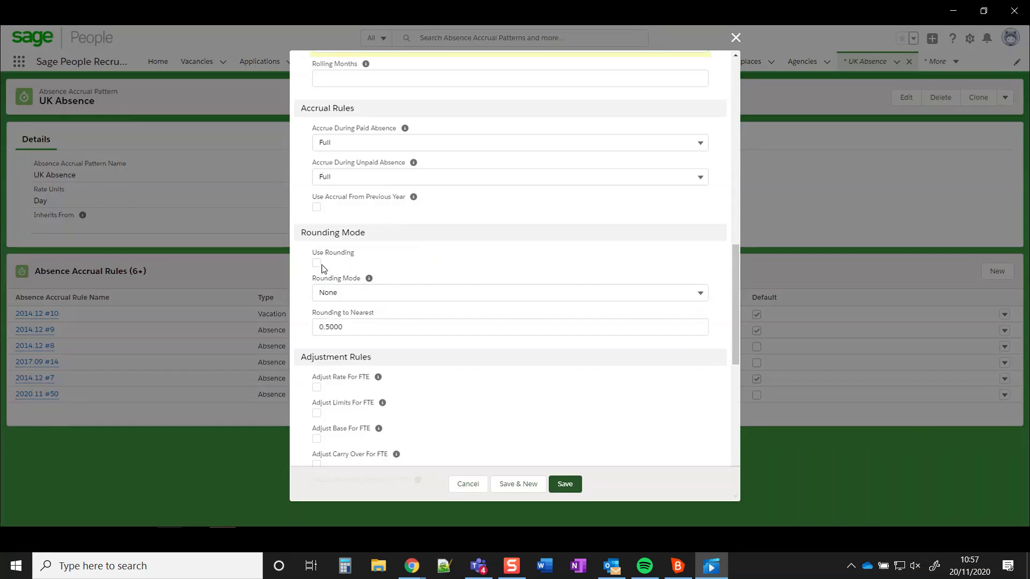
scroll(450, 382, "down", 1)
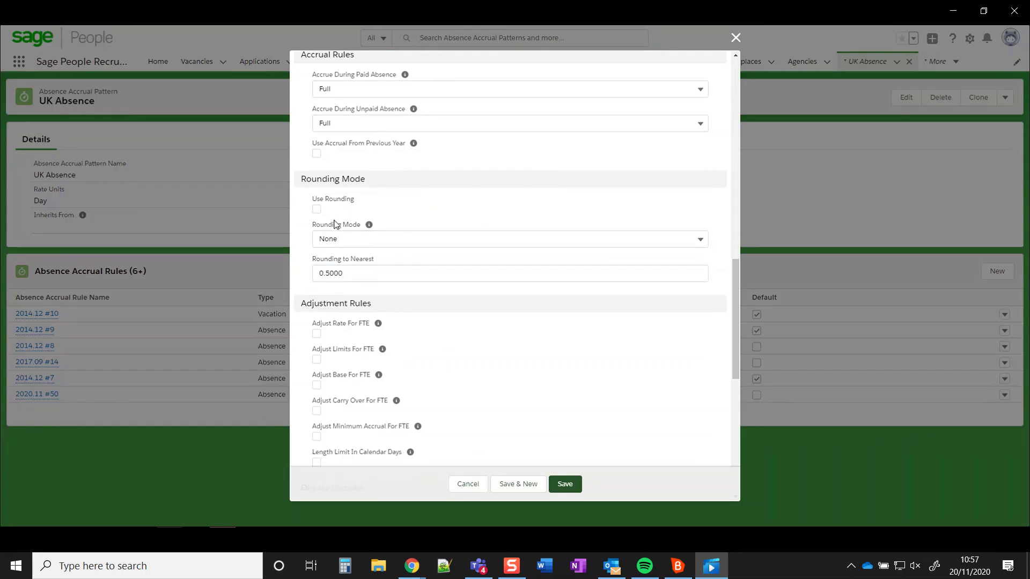
scroll(391, 344, "down", 2)
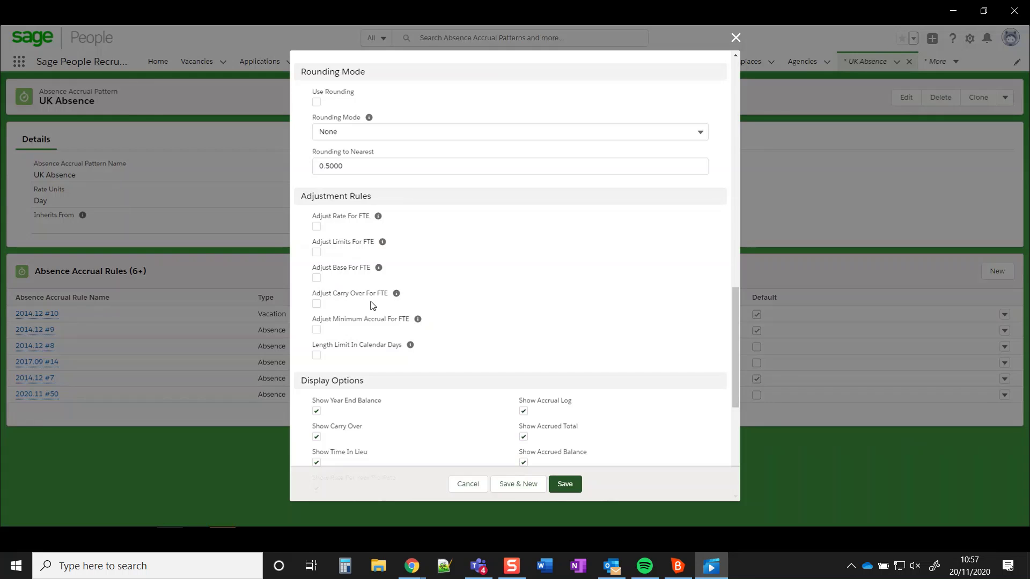
scroll(401, 359, "down", 2)
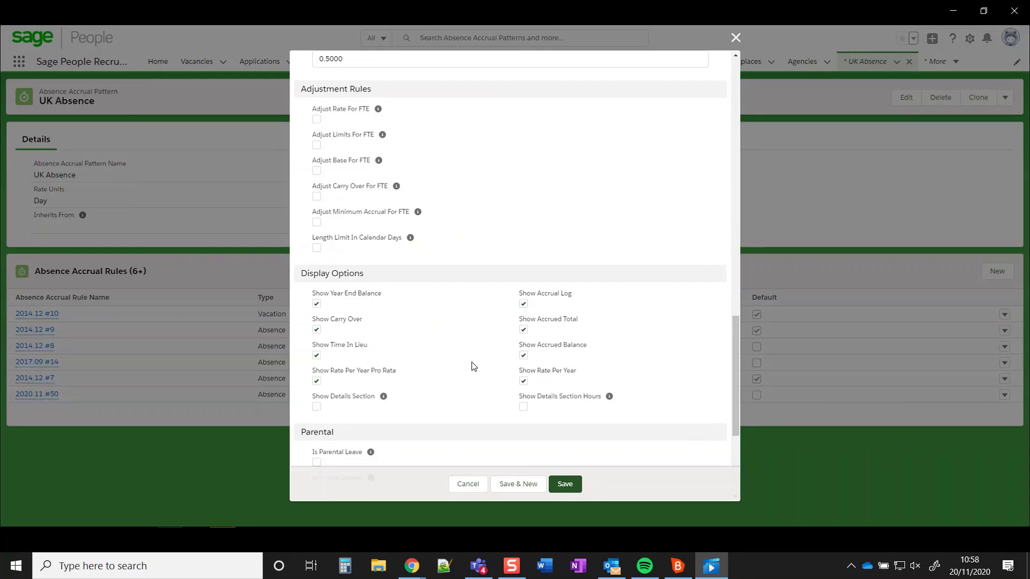
scroll(486, 365, "down", 3)
scroll(486, 365, "down", 1)
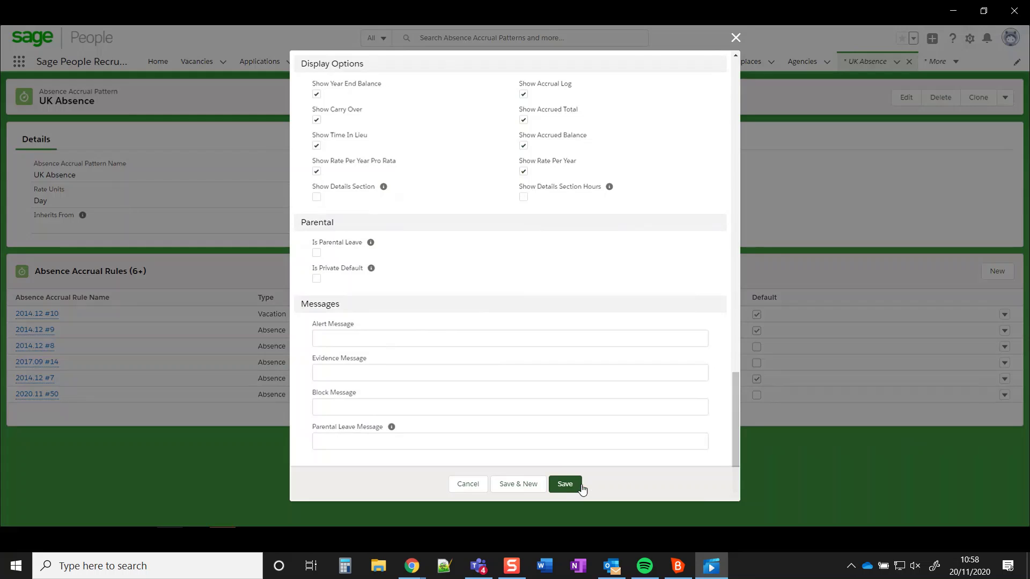
- Save the new Doctors Appointment accrual rule and open its record from the UK Absence pattern's rules
left_click(566, 484)
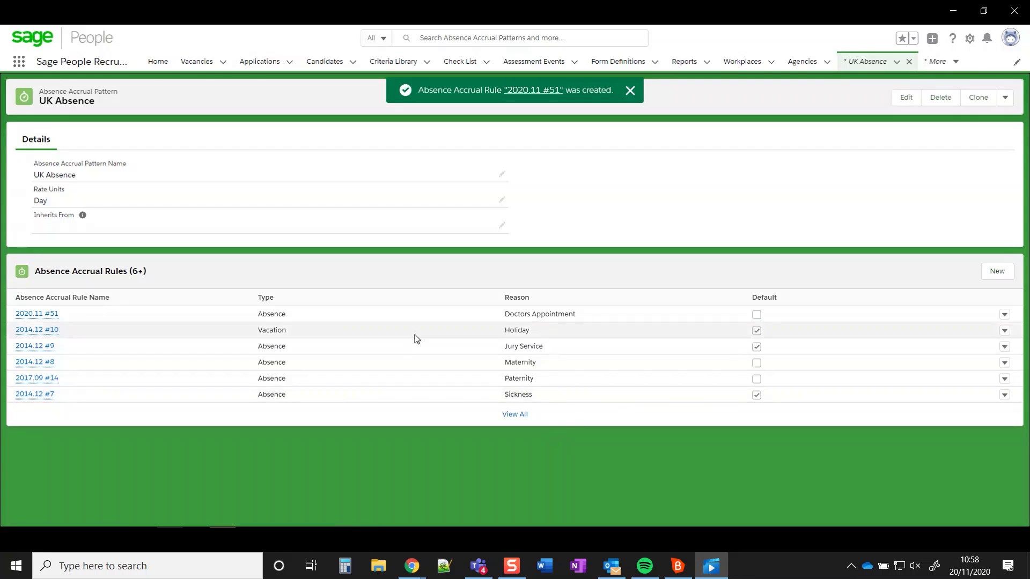
left_click(50, 318)
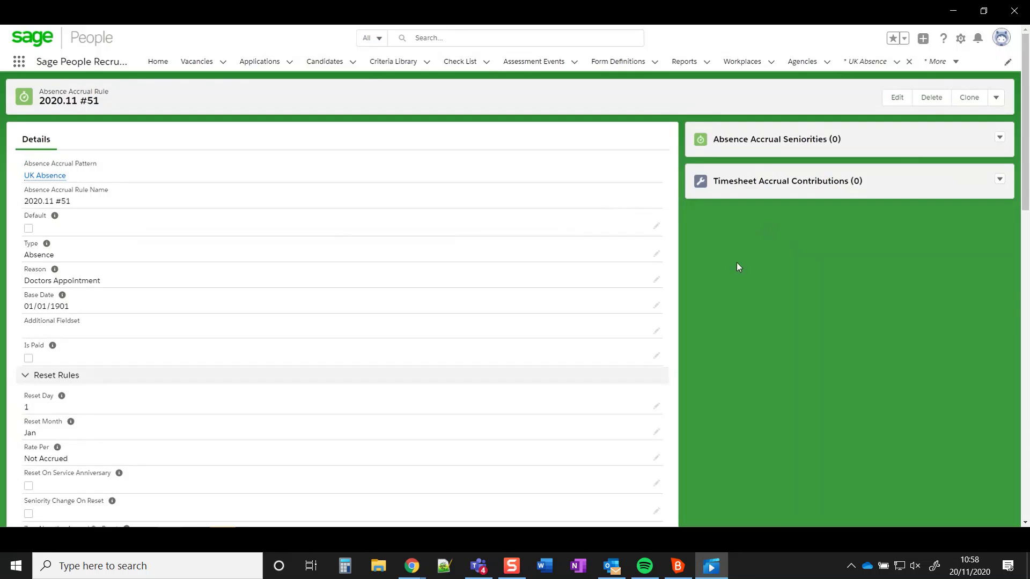
- Add an absence accrual seniority to the Doctors Appointment rule with the default seniority 0 and rate base 0.00, leaving all limit parameters blank
left_click(1000, 138)
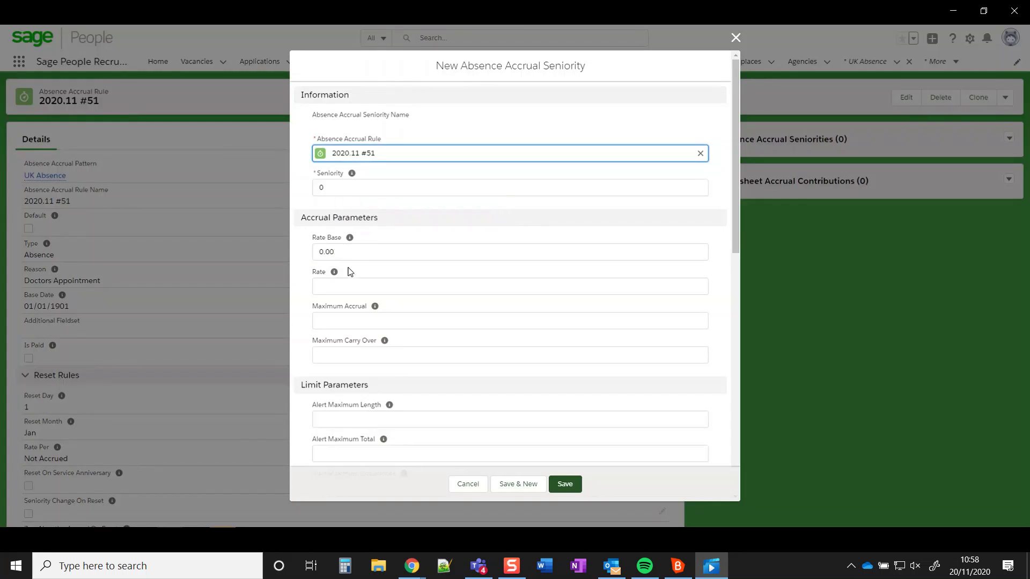
scroll(415, 316, "down", 3)
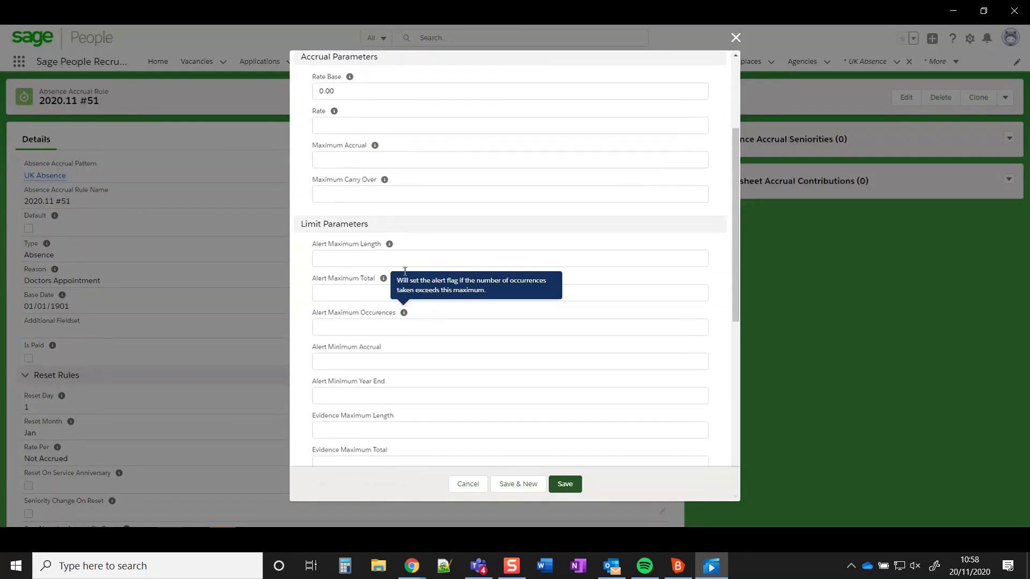
scroll(417, 344, "down", 2)
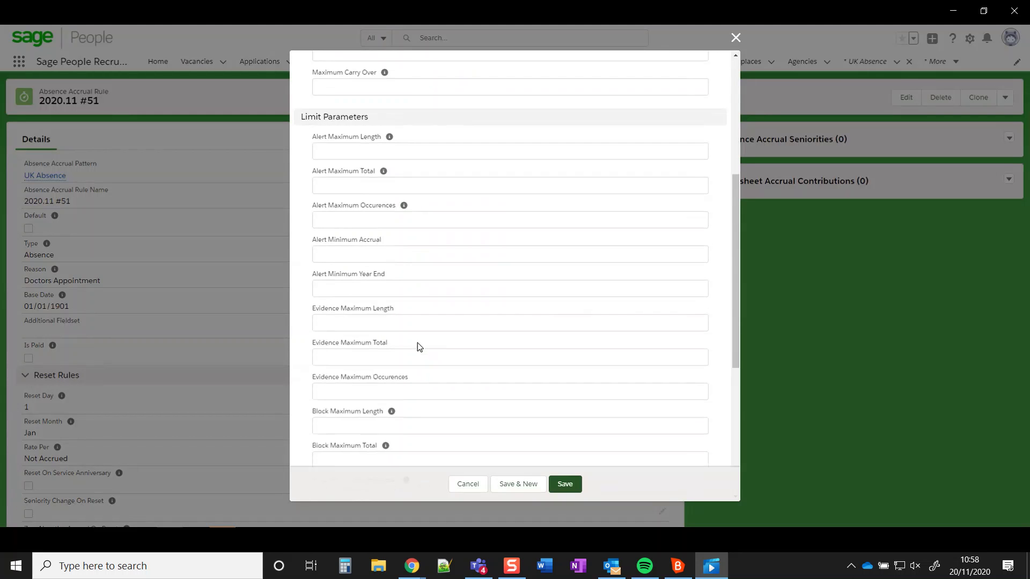
scroll(417, 340, "down", 2)
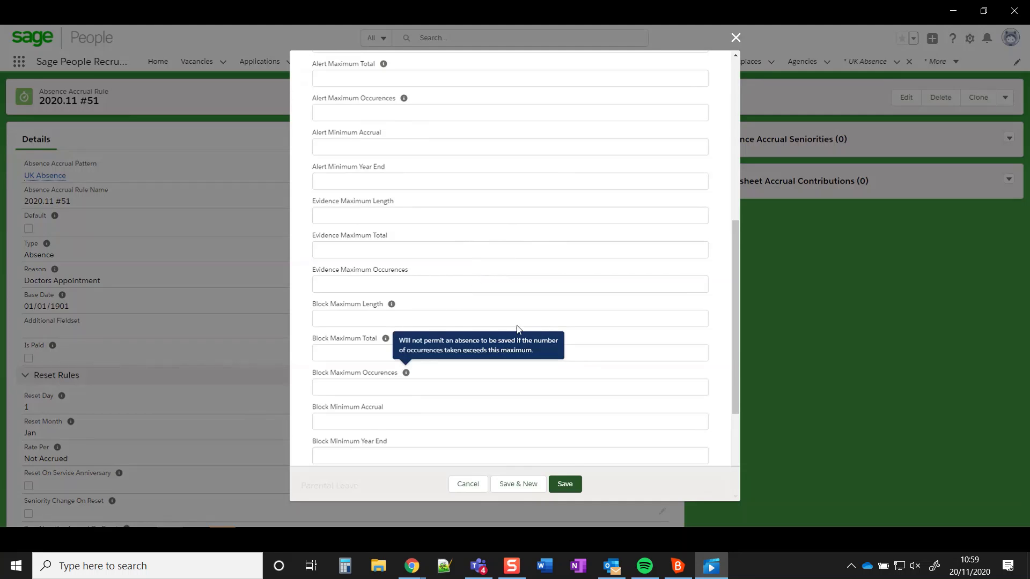
left_click(564, 485)
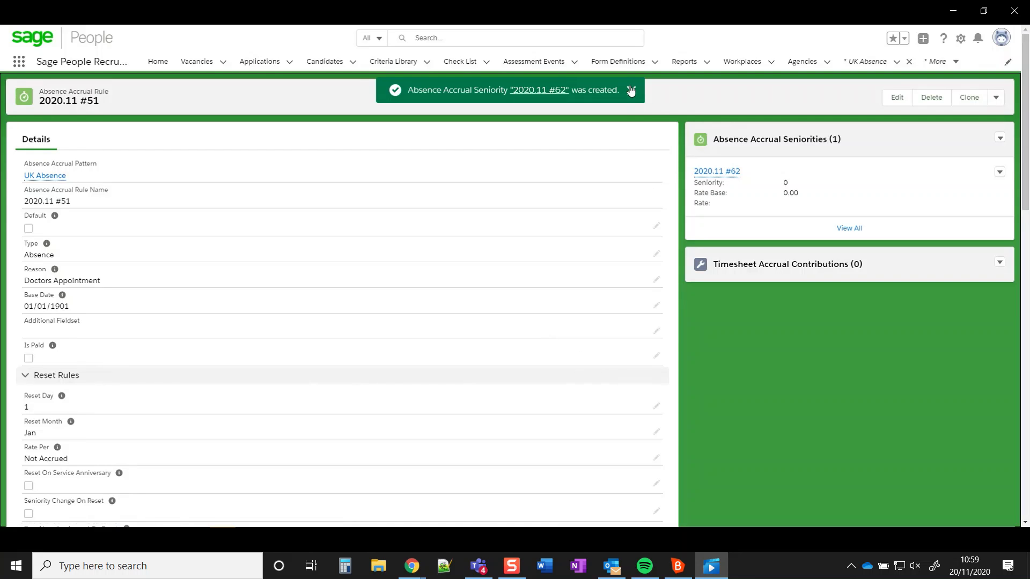
left_click(631, 91)
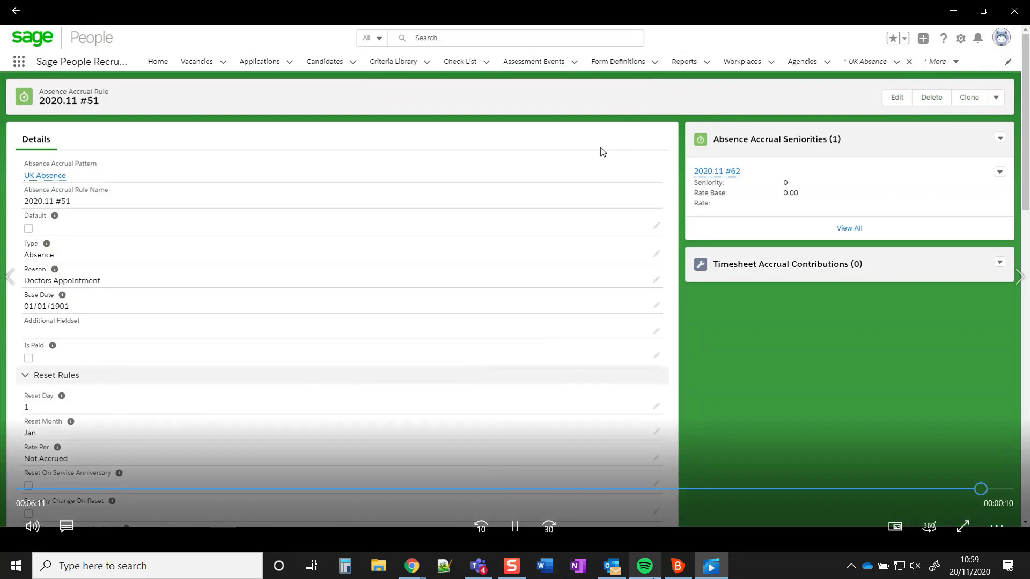